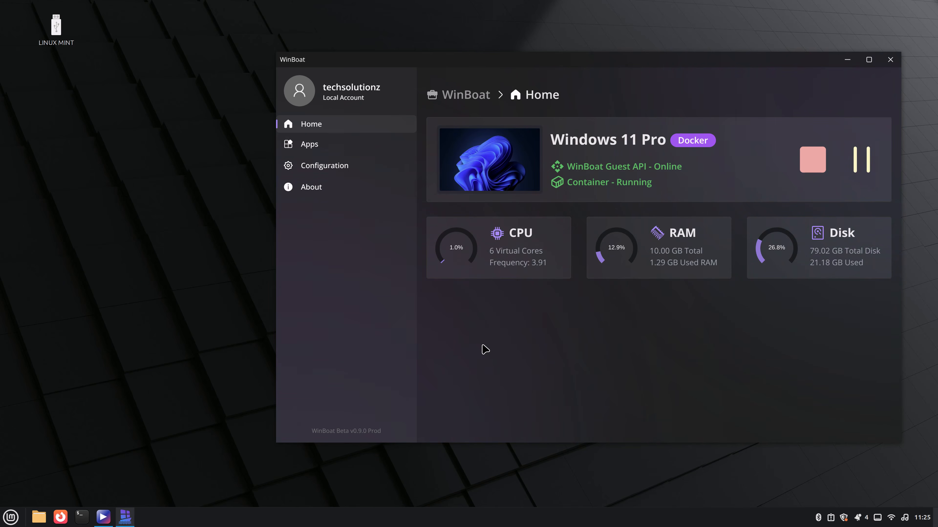
Browse the list of Windows apps in WinBoat and launch File Explorer
left_click(324, 143)
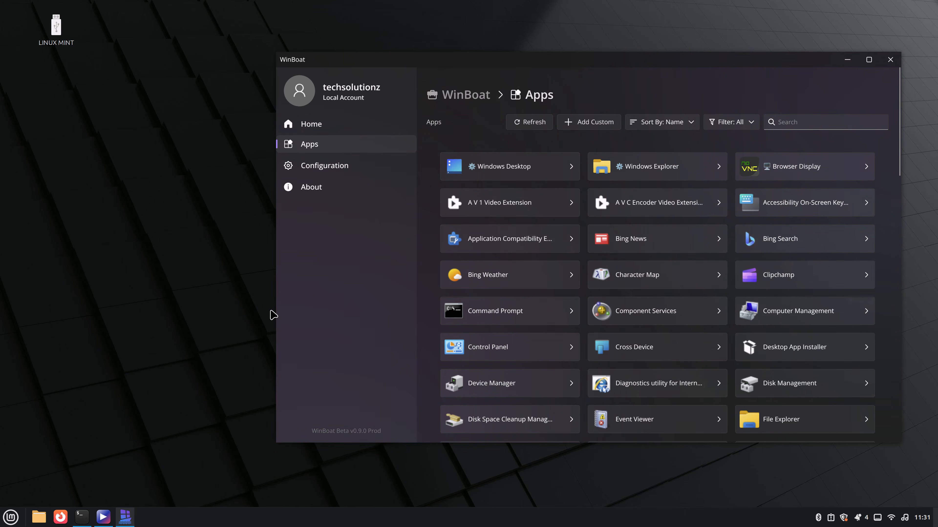
scroll(524, 327, "down", 5)
scroll(628, 381, "down", 1)
scroll(631, 383, "down", 3)
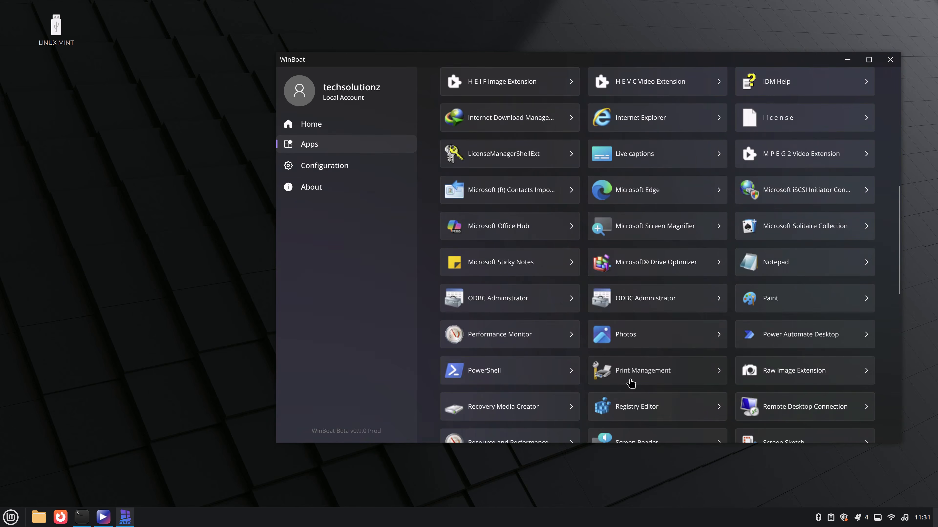
scroll(630, 384, "up", 5)
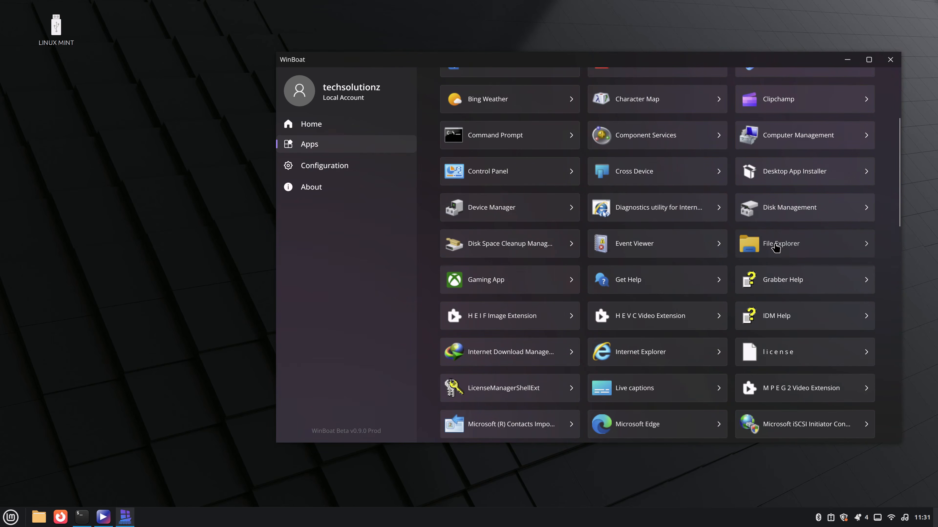
left_click(775, 247)
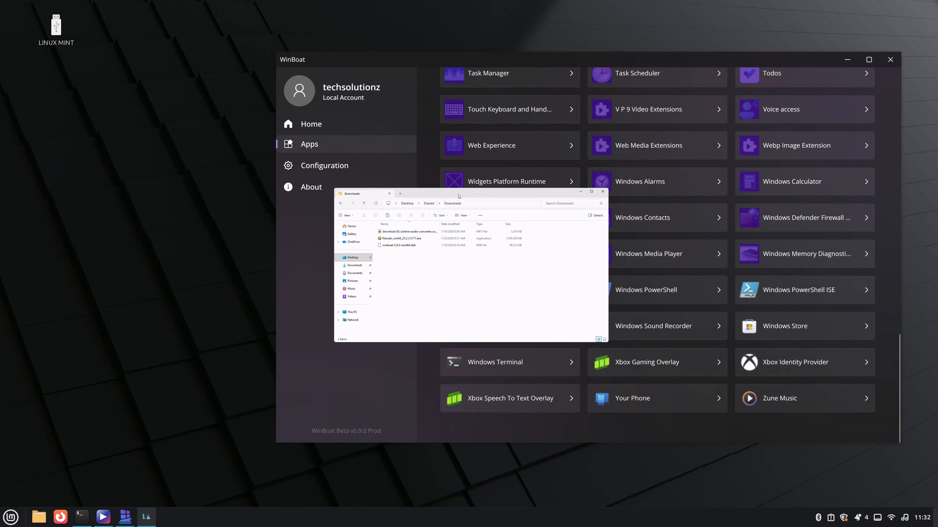
Run the FL Studio installer from the shared Downloads folder and start the installation with the default components and destination folder
left_click(388, 240)
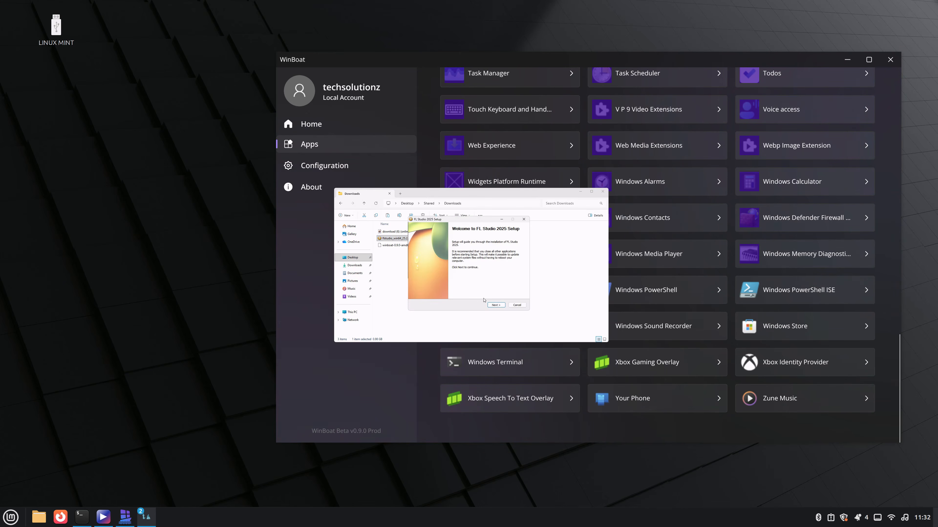
left_click(494, 305)
left_click(495, 306)
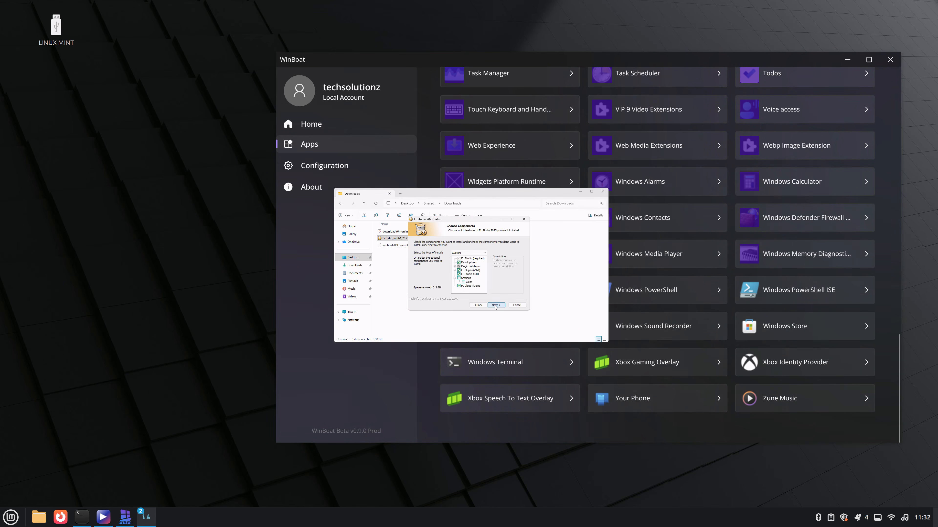
left_click(495, 305)
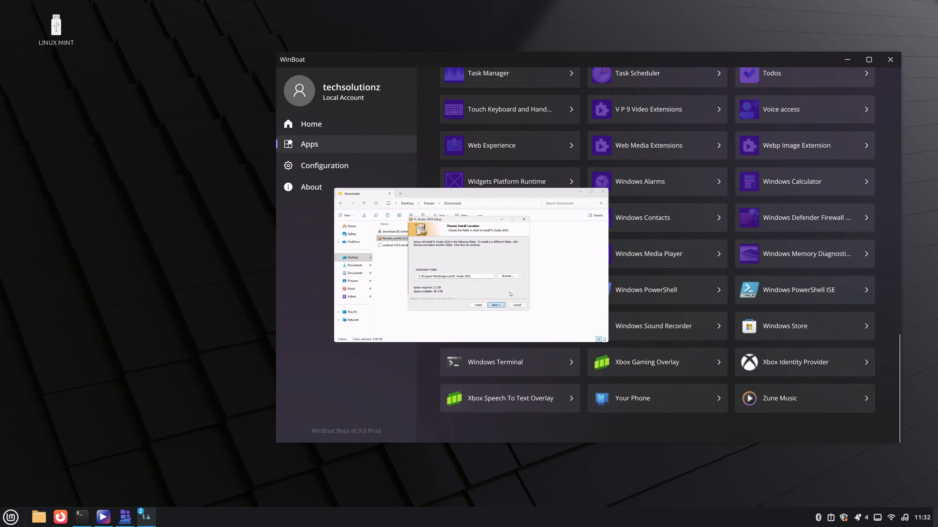
left_click(496, 305)
left_click(496, 305)
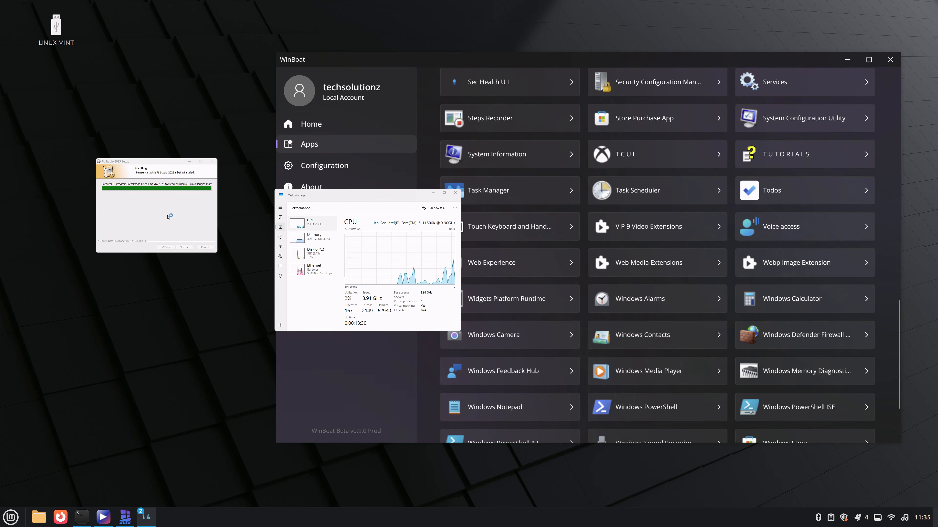
Proceed through the remaining FL Studio 2025 Setup pages and finish the installer
left_click(182, 247)
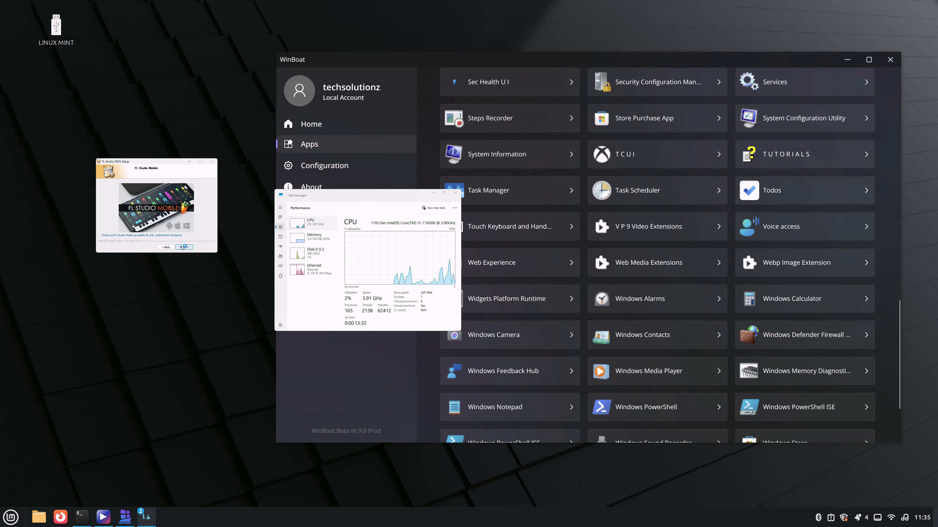
left_click(185, 247)
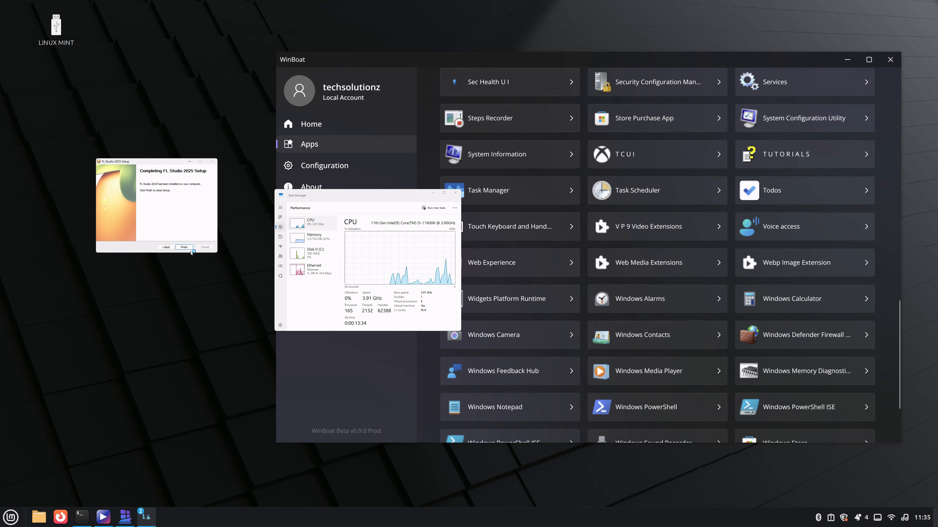
left_click(186, 248)
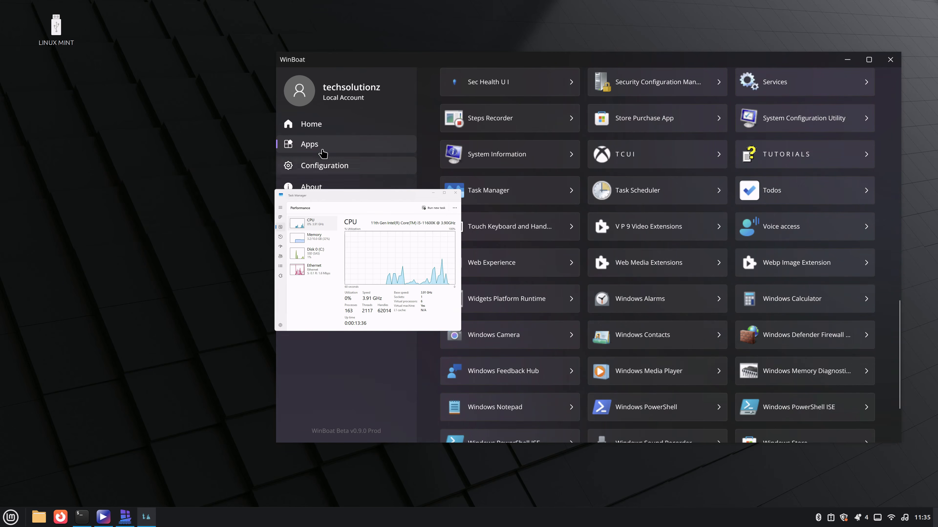
Refresh the WinBoat app list and launch FL Studio from it
scroll(640, 343, "down", 5)
scroll(640, 344, "up", 10)
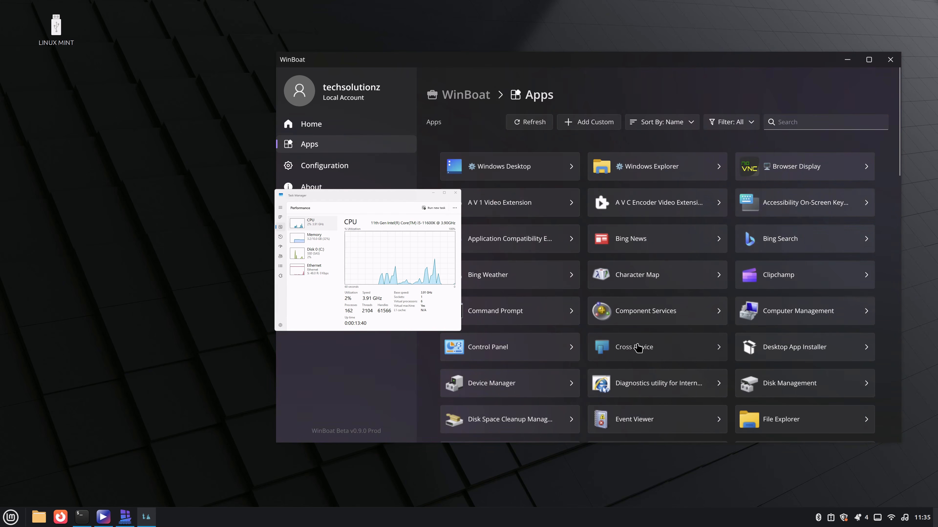
left_click(539, 132)
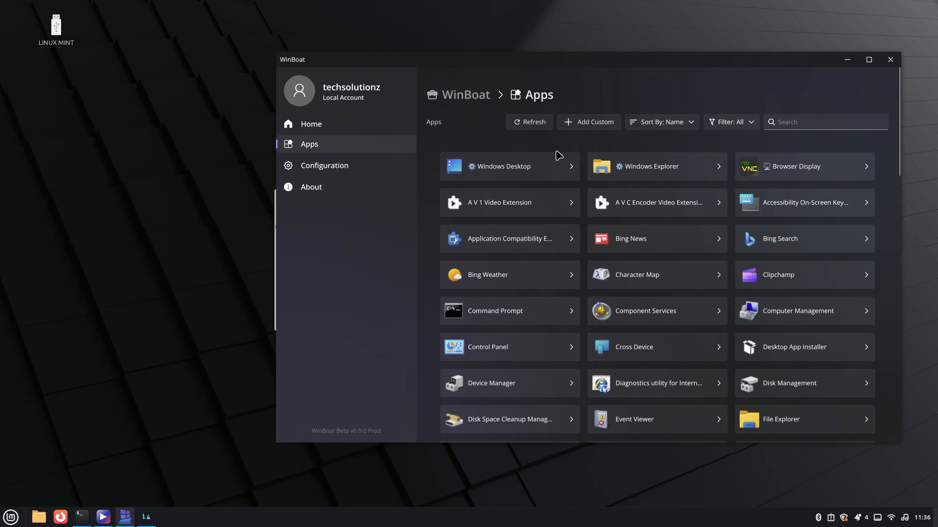
scroll(626, 290, "down", 9)
scroll(628, 292, "up", 5)
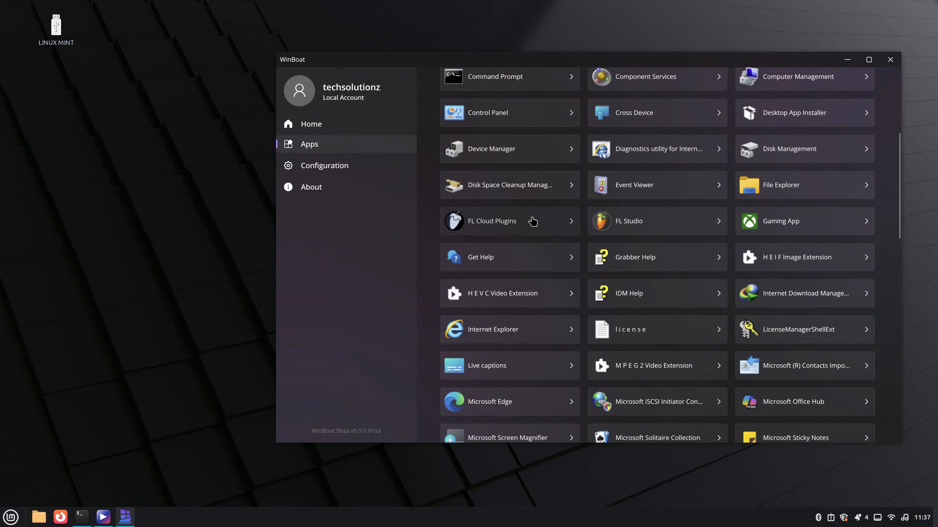
left_click(623, 223)
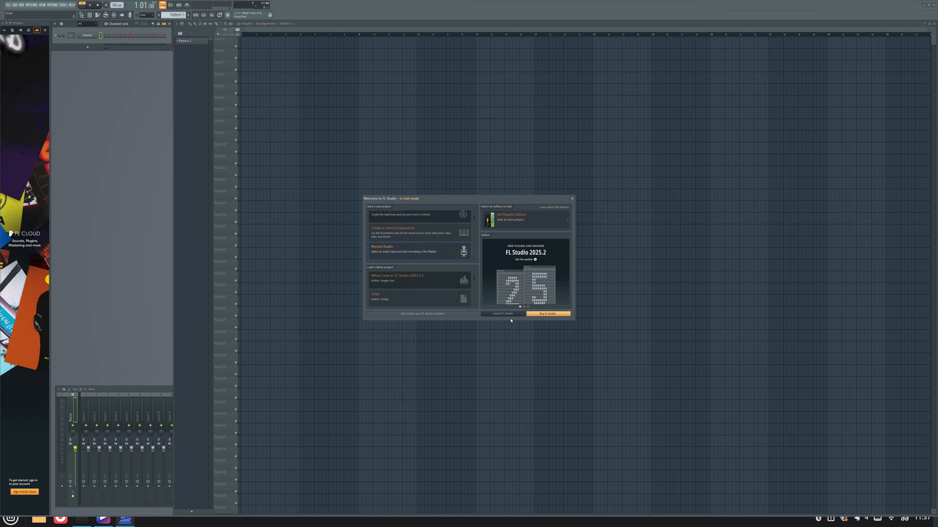
Dismiss the FL Studio welcome window and restore the main window to a smaller size over the Linux desktop
left_click(572, 199)
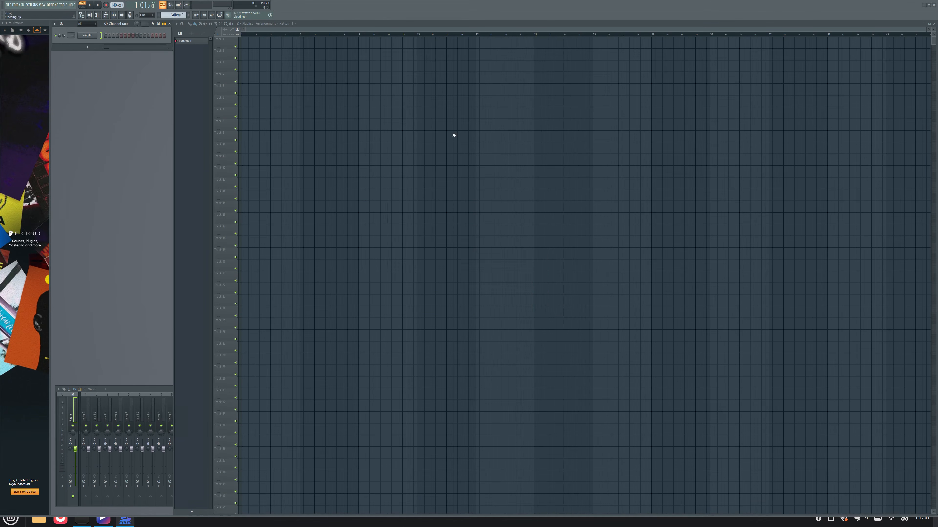
left_click_drag(304, 7, 434, 50)
left_click(11, 518)
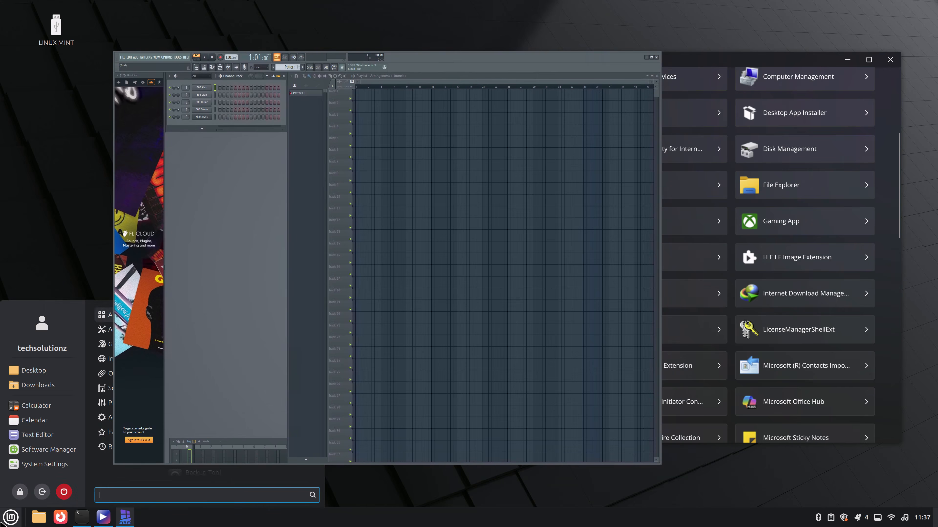
left_click(431, 55)
left_click_drag(483, 55, 686, 43)
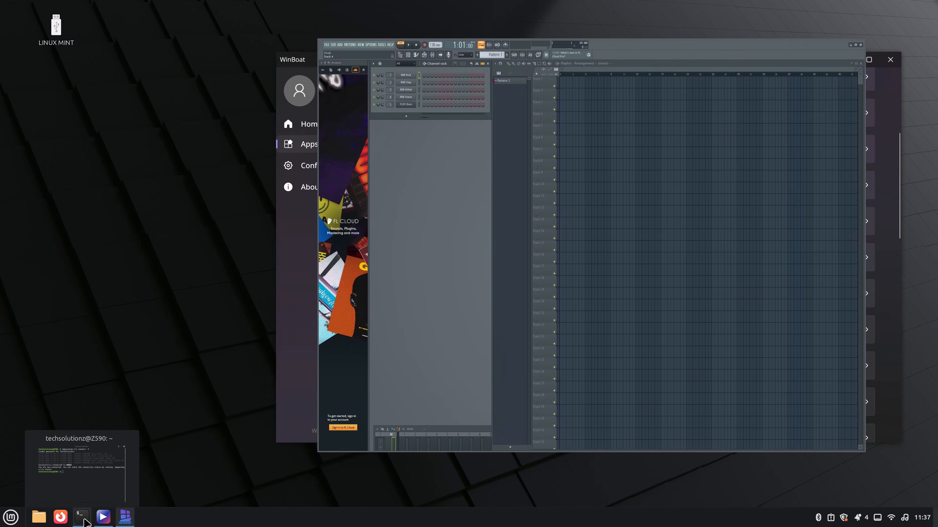
Switch to the terminal and run screenfetch in a new tab
left_click(103, 473)
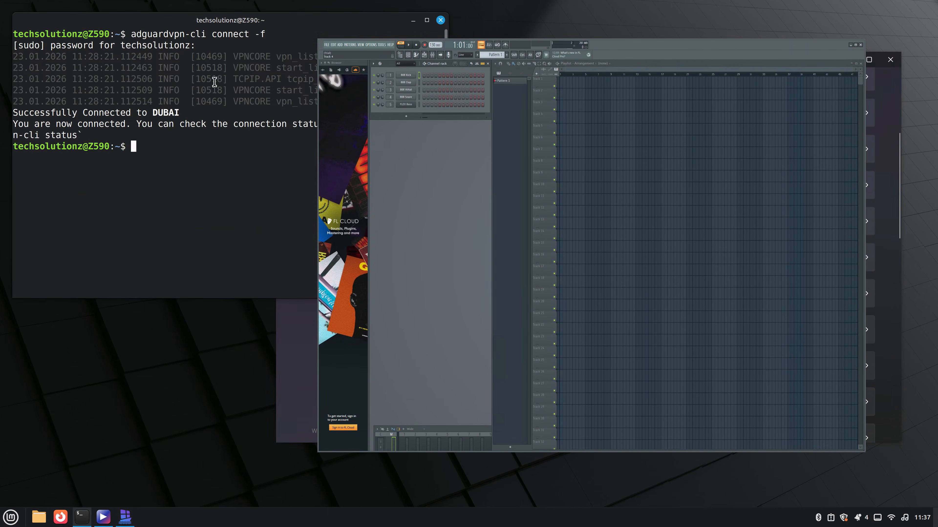
right_click(190, 78)
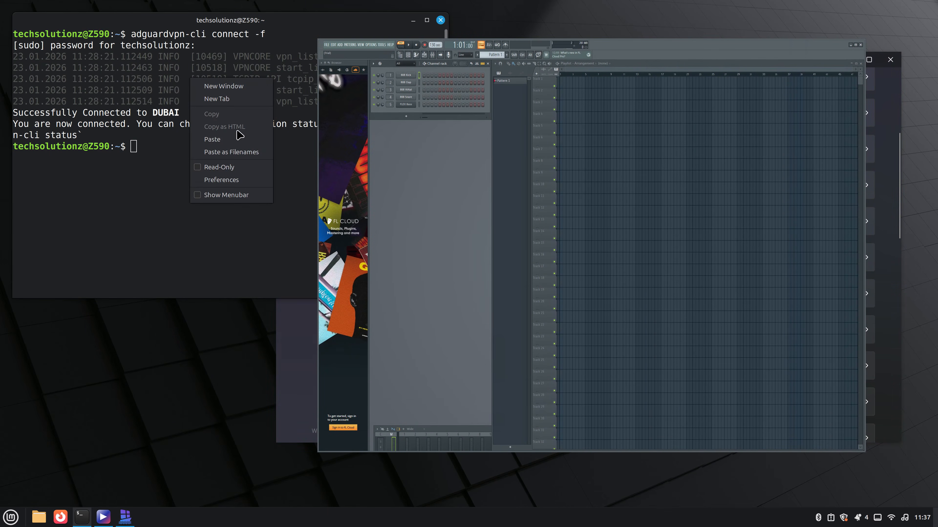
left_click(226, 98)
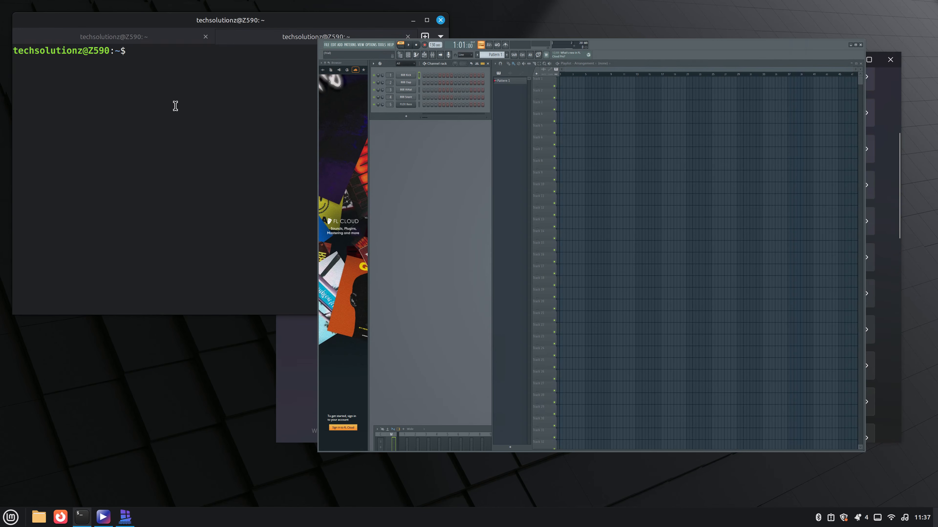
type("screenfetch")
key("Return")
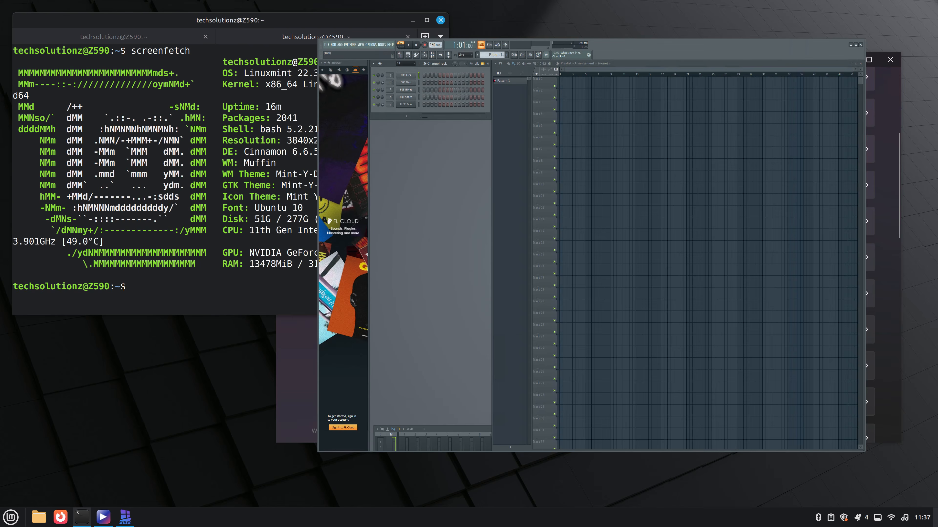
Arrange the FL Studio and terminal windows side by side to read the system information, and close the terminal
left_click_drag(616, 48, 678, 53)
left_click_drag(284, 22, 164, 111)
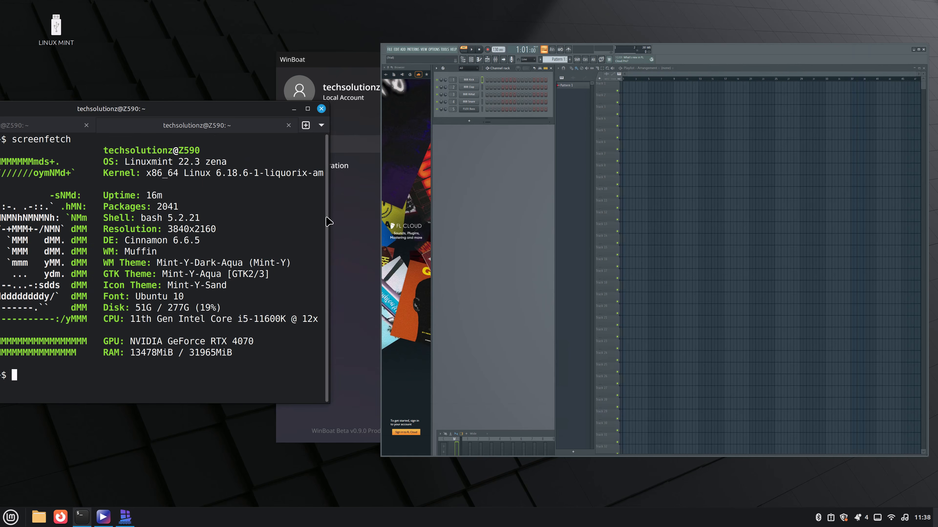
left_click(321, 109)
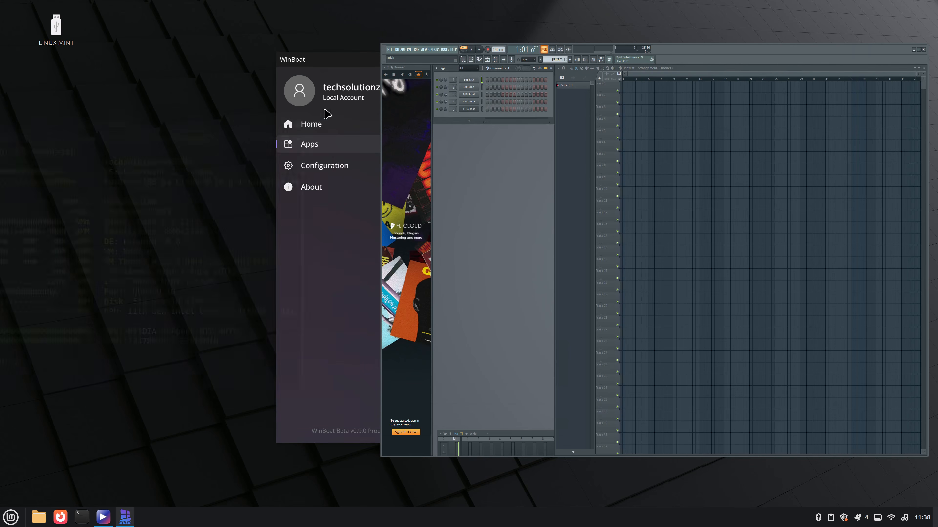
Close FL Studio and the browser window that it opens on exit
left_click_drag(695, 49, 387, 77)
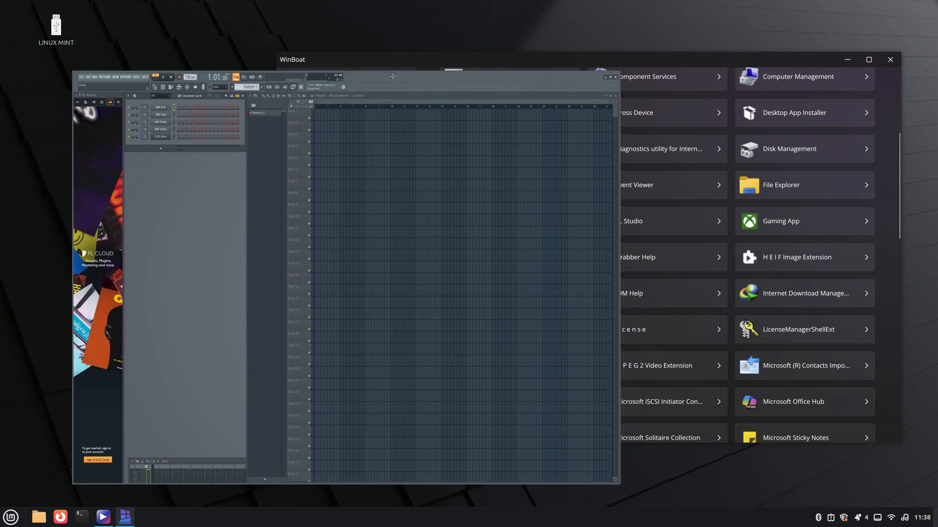
left_click(615, 78)
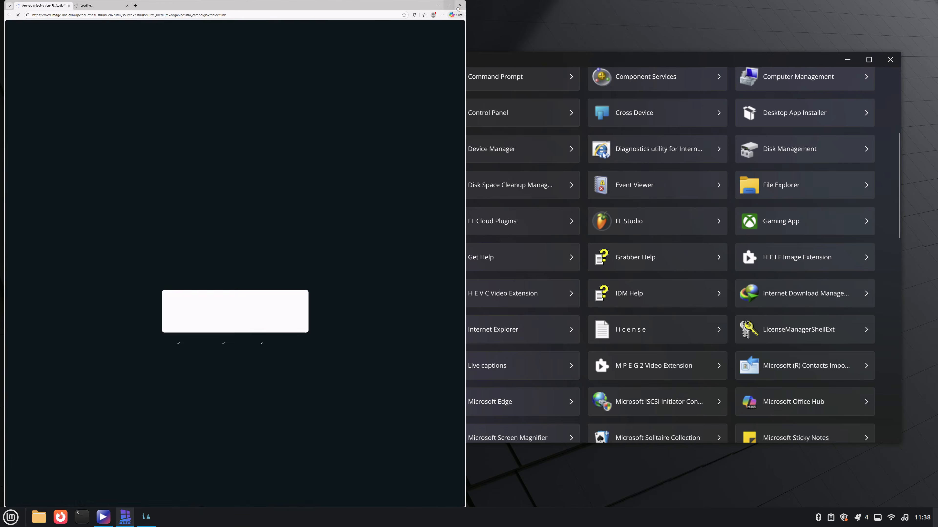
left_click(460, 5)
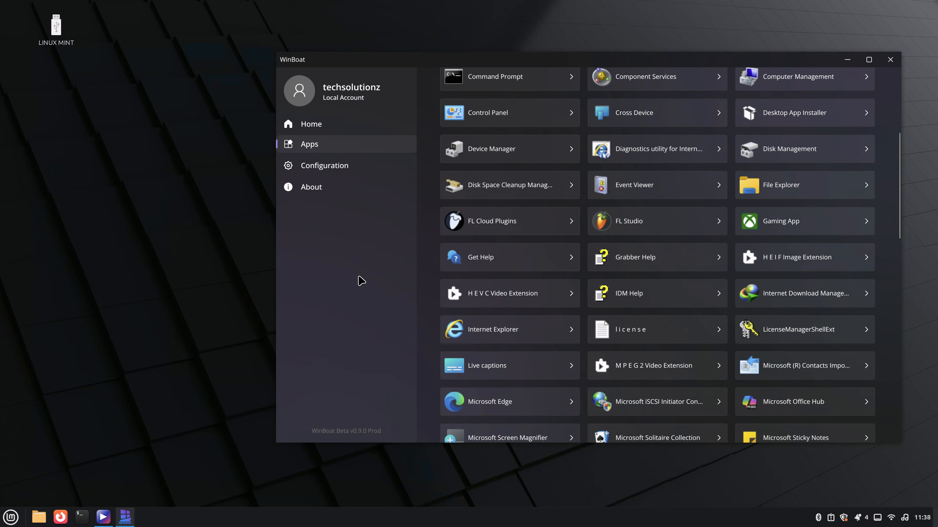
Stop the Windows 11 Pro container from the WinBoat home page
left_click(314, 124)
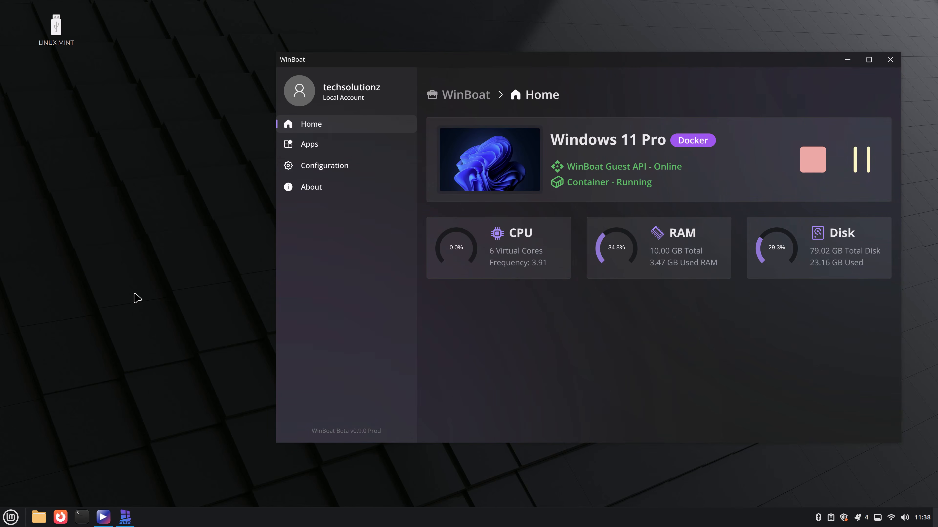
left_click(817, 162)
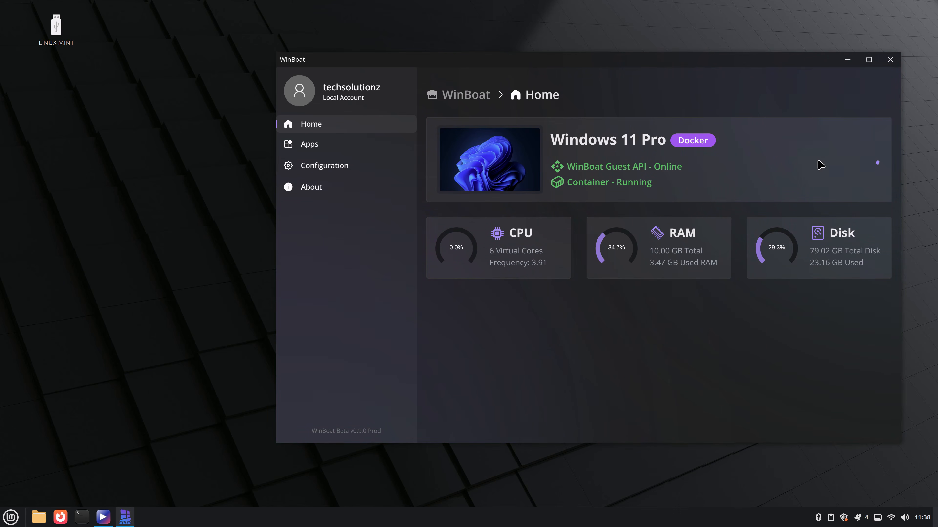